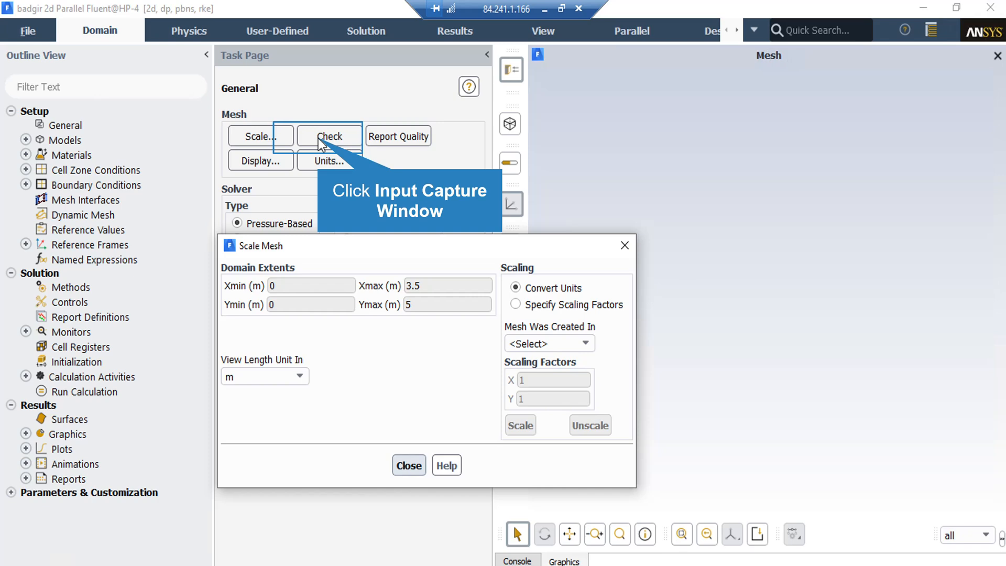
Check the mesh and report its quality, and display the mesh on the listed surfaces
left_click(321, 140)
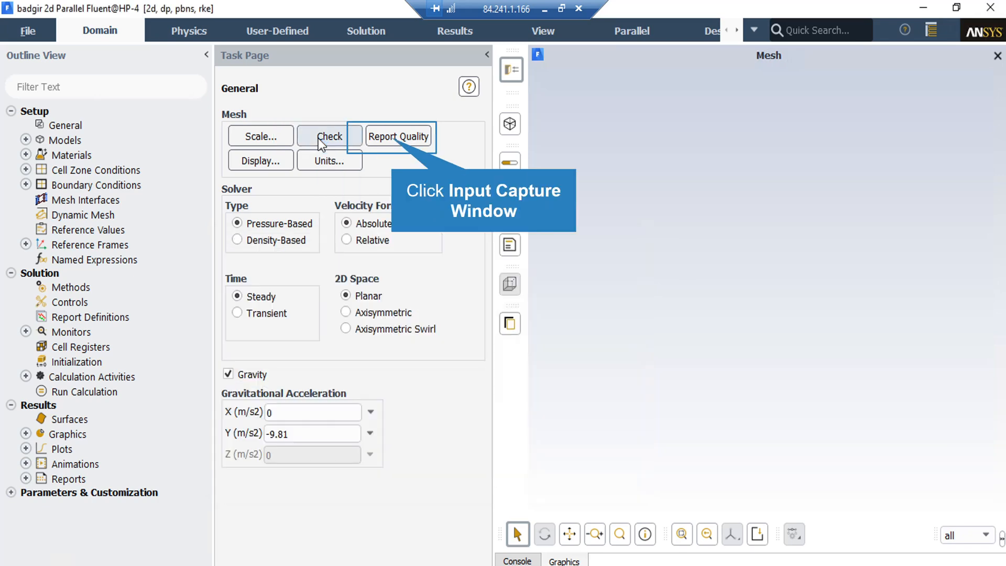
left_click(392, 137)
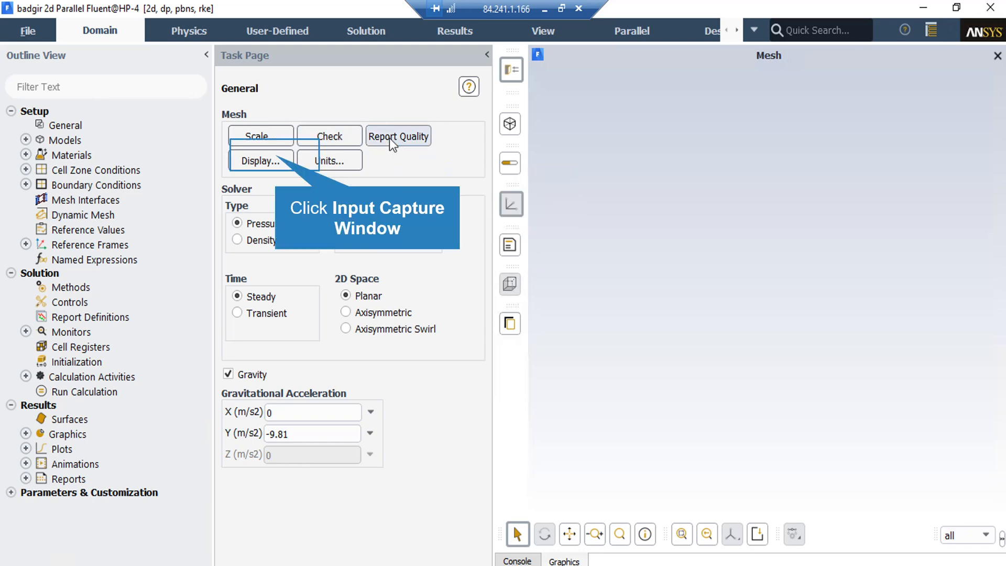
left_click(276, 157)
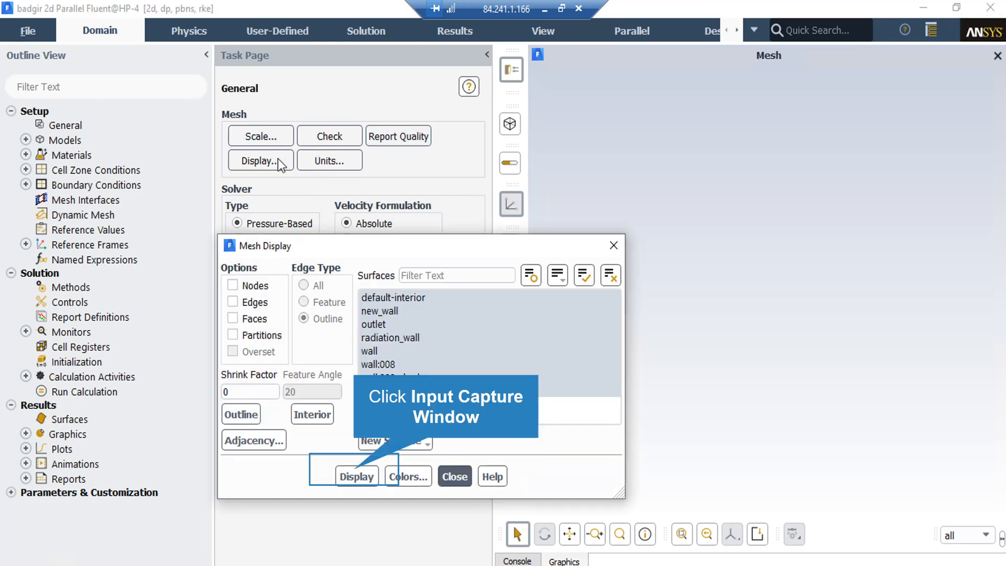
left_click(355, 469)
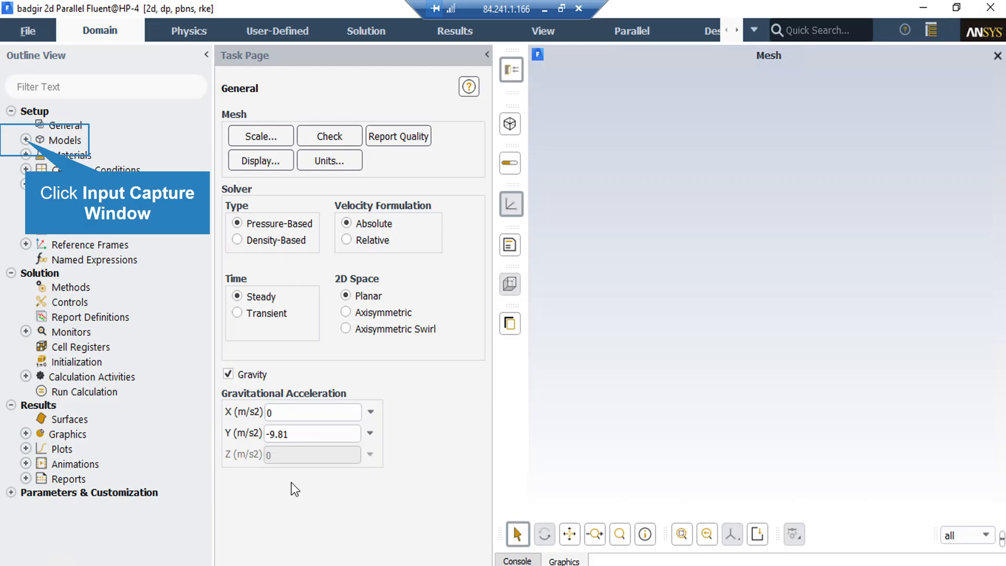
Review the energy and viscous model settings and the material definitions of the case
left_click(26, 140)
double_click(86, 171)
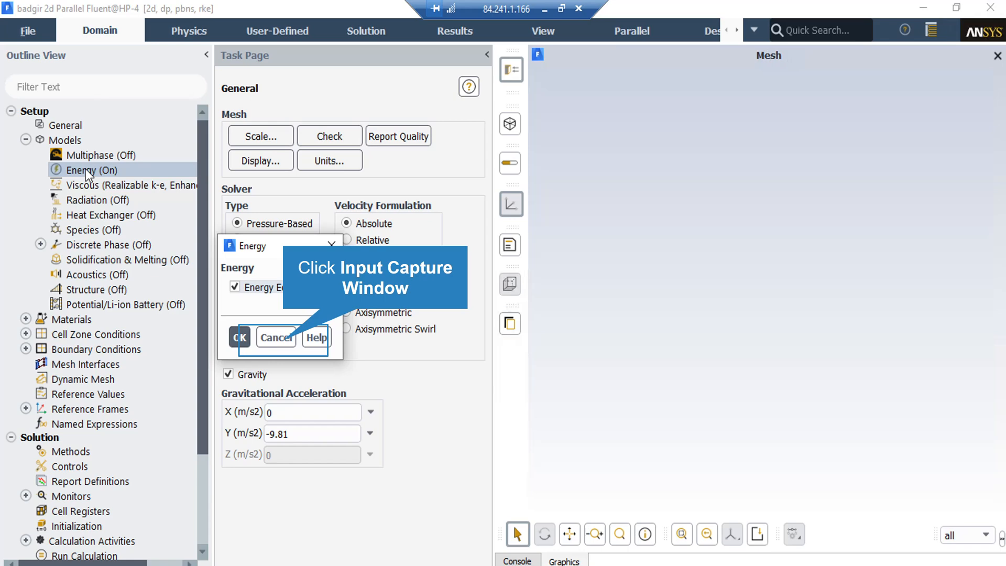
left_click(286, 346)
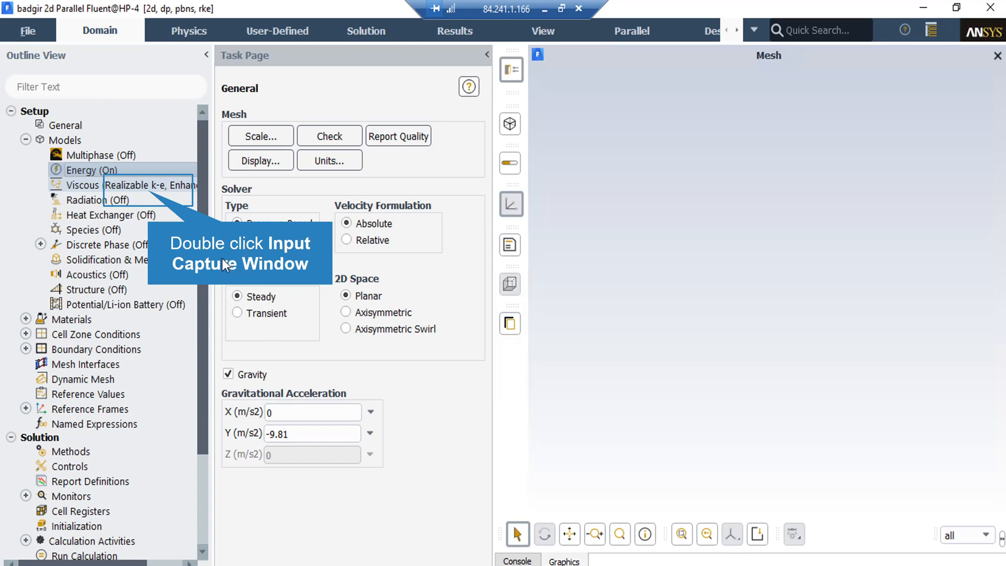
double_click(149, 191)
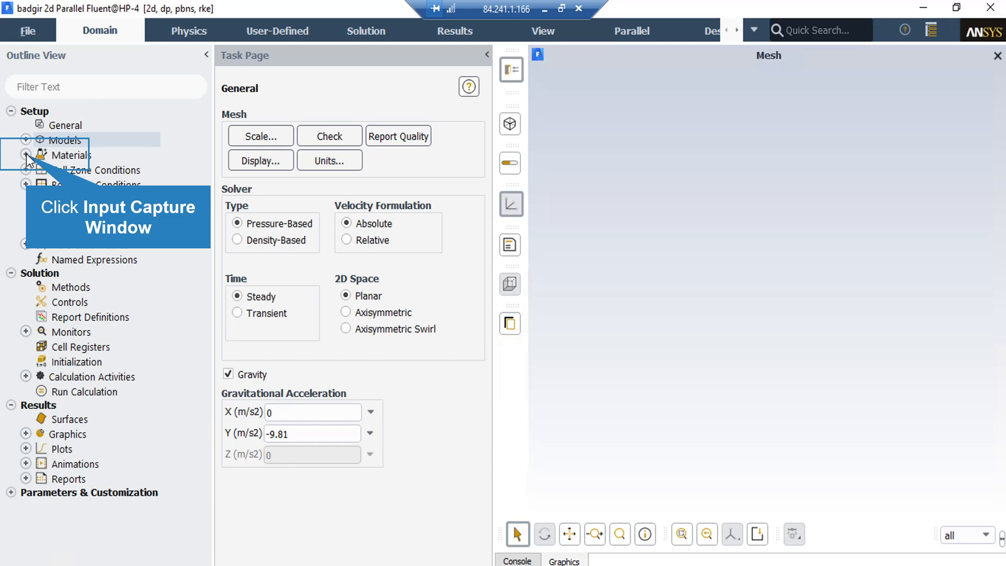
left_click(26, 155)
double_click(80, 185)
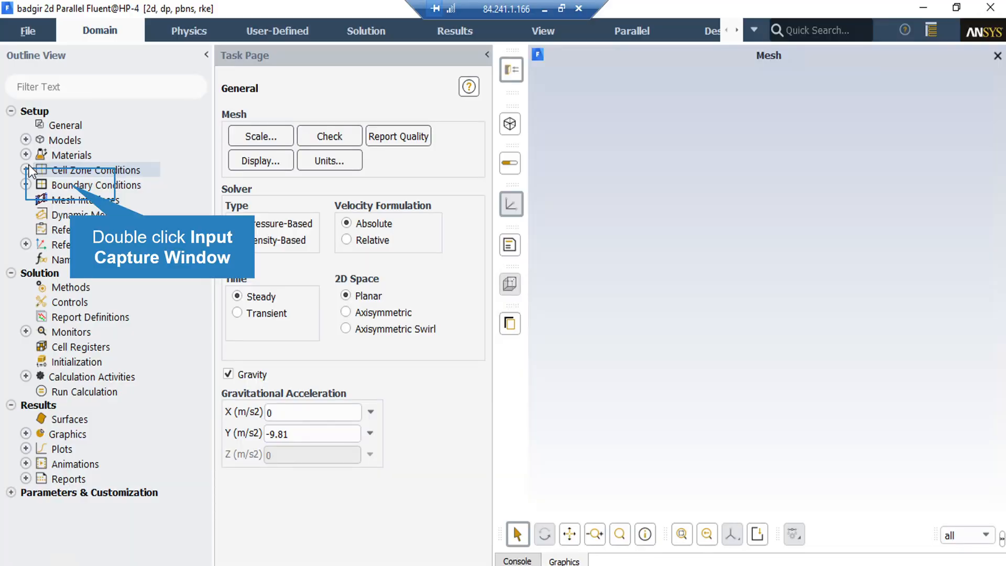
Review the momentum and thermal settings of the wind_inlet velocity inlet boundary
double_click(71, 185)
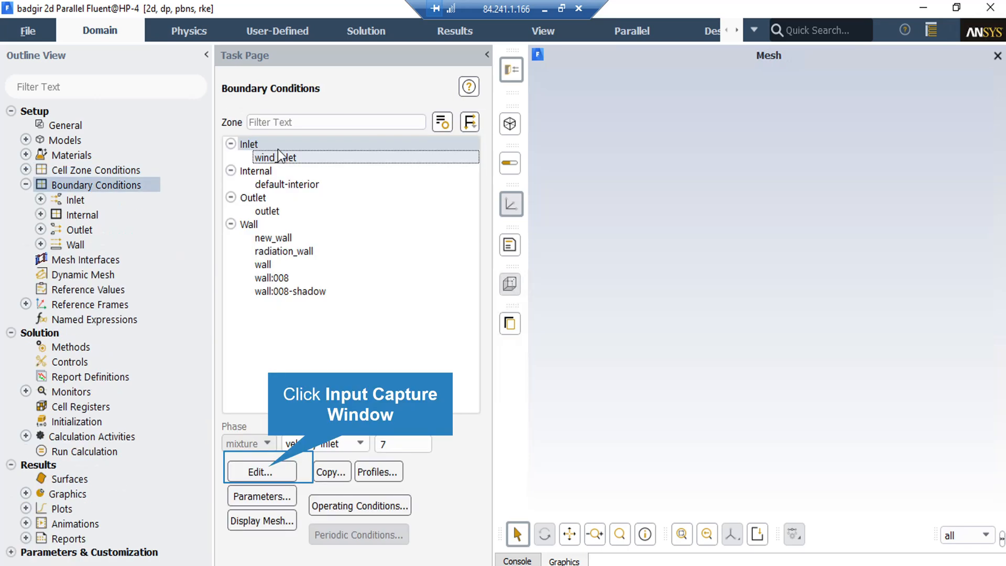
left_click(271, 472)
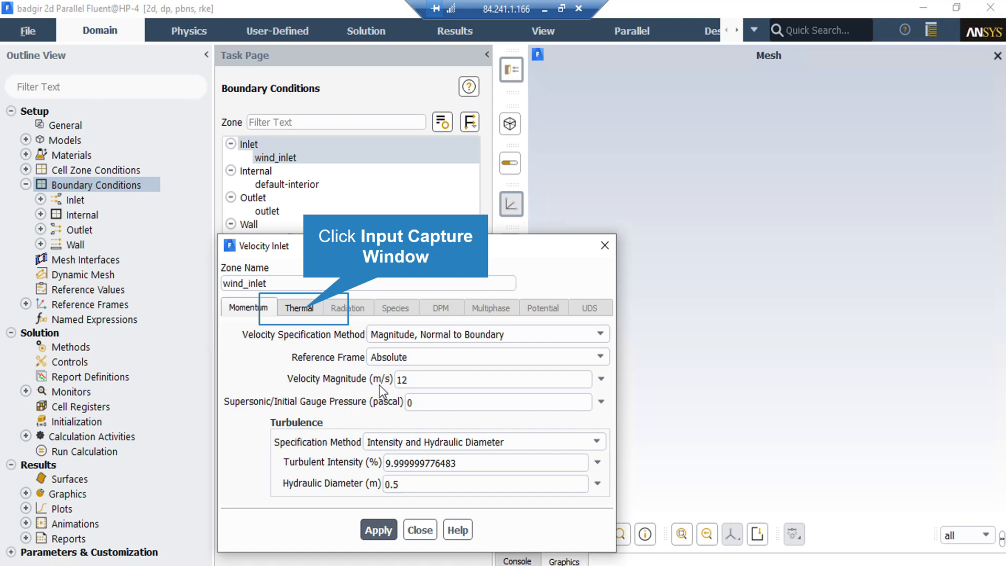
left_click(305, 315)
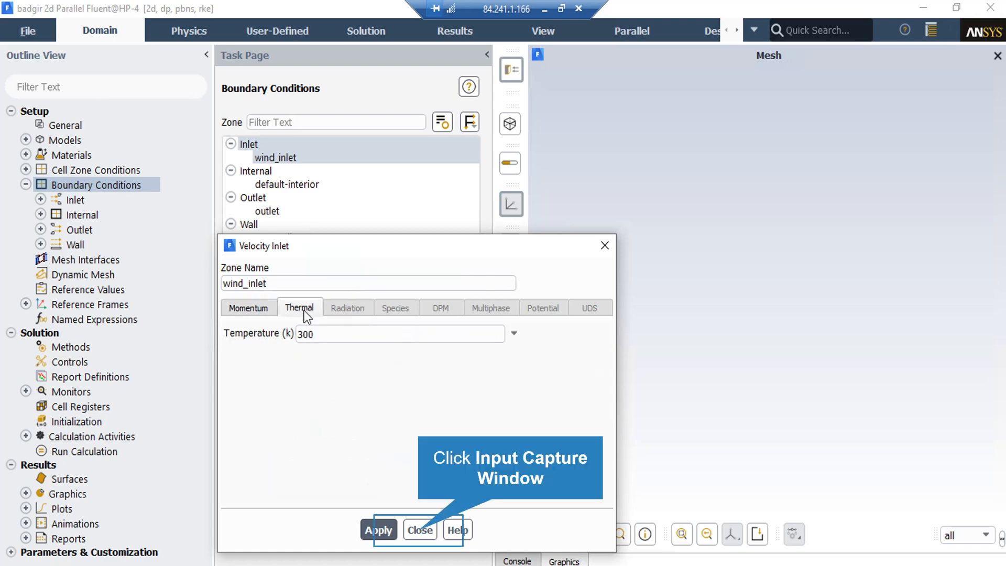
left_click(418, 531)
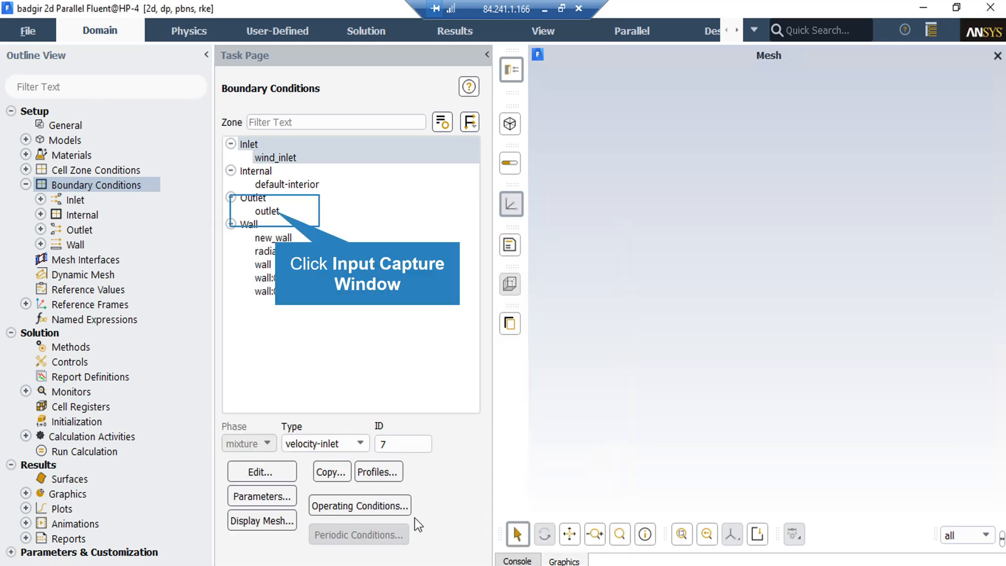
Review the momentum and backflow turbulence settings of the outlet pressure boundary
left_click(277, 213)
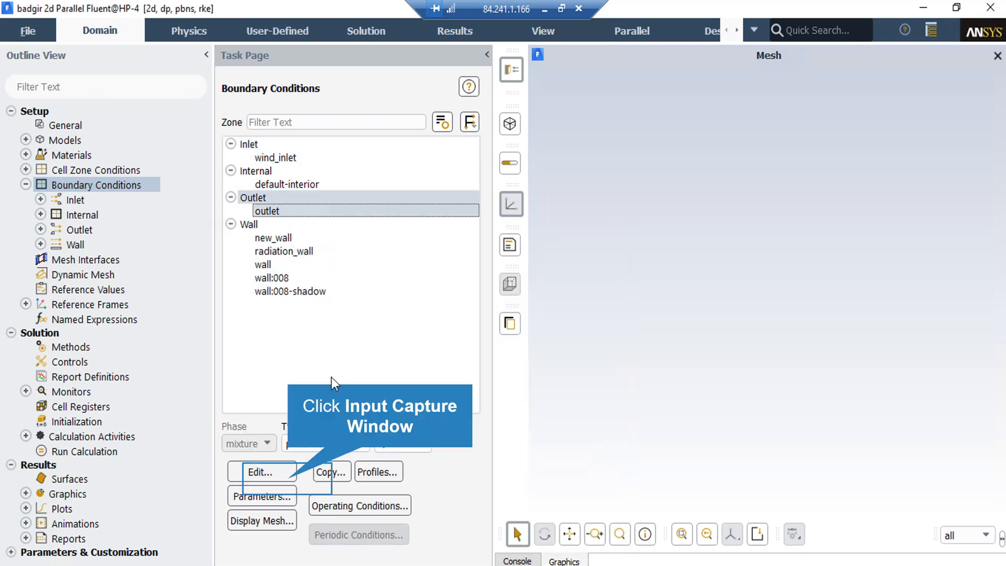
left_click(288, 478)
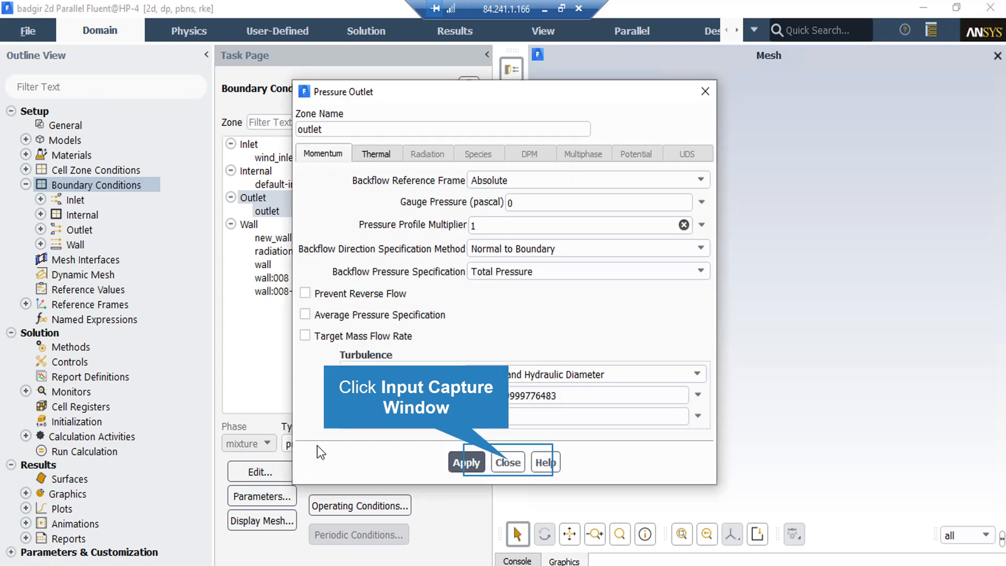
left_click(507, 463)
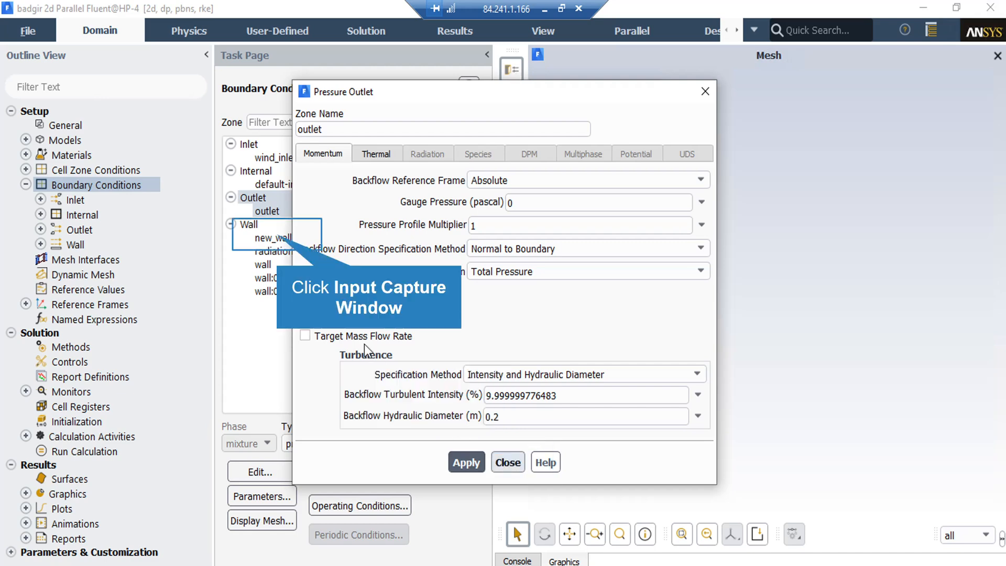
Review the momentum and thermal conditions of the new_wall boundary
left_click(277, 239)
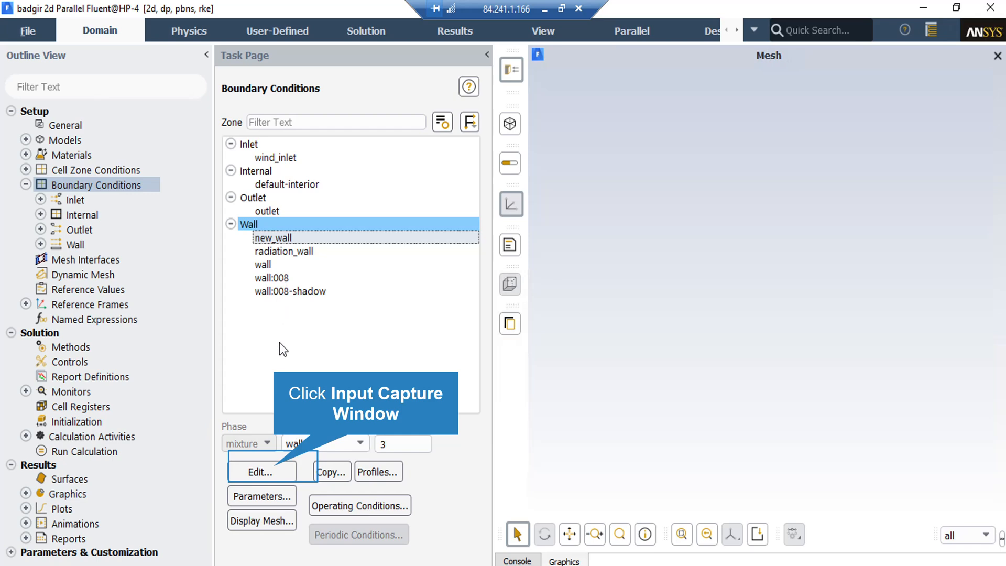
left_click(274, 471)
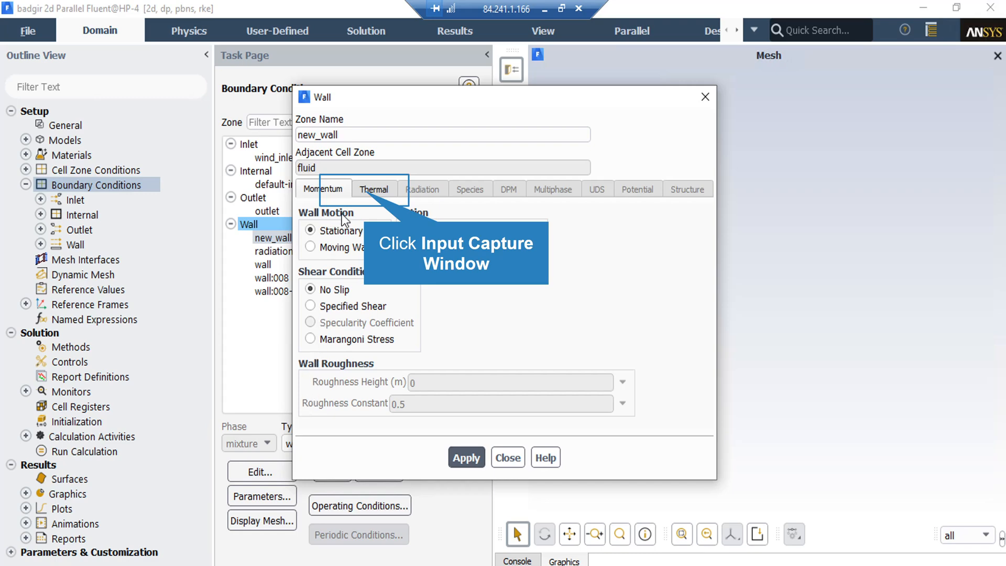
left_click(364, 192)
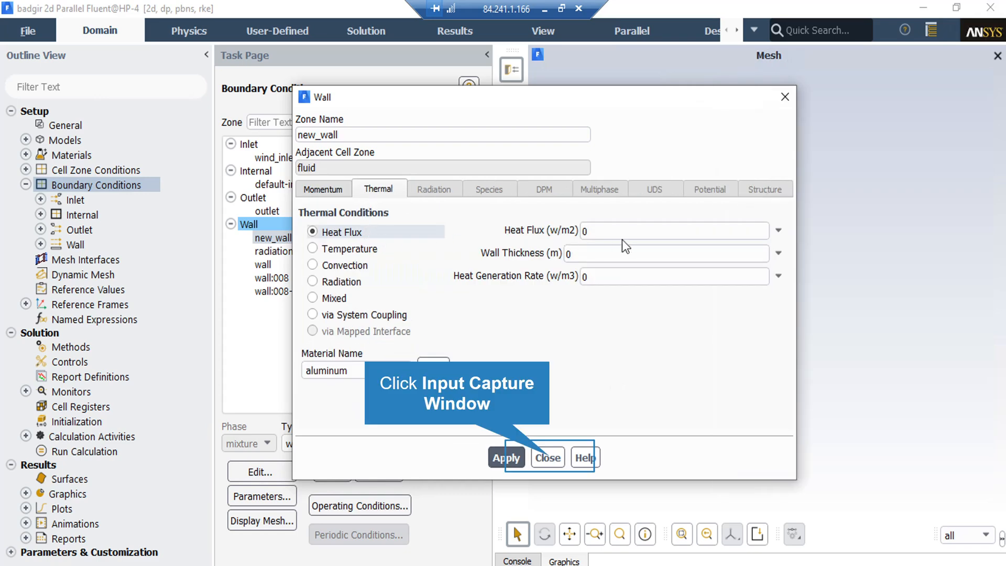
left_click(549, 458)
Review the thermal conditions of the radiation_wall boundary
left_click(296, 252)
left_click(259, 471)
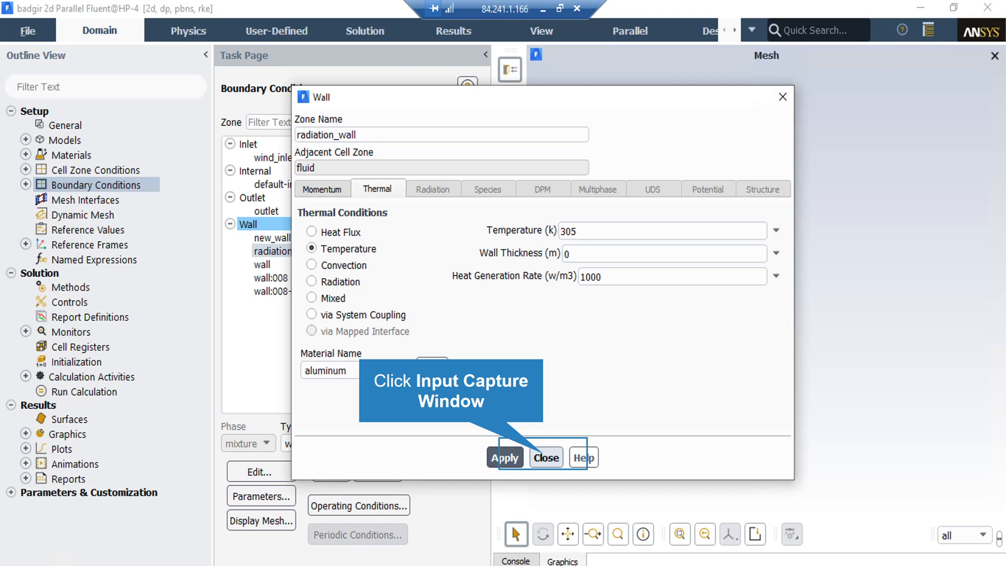
left_click(545, 458)
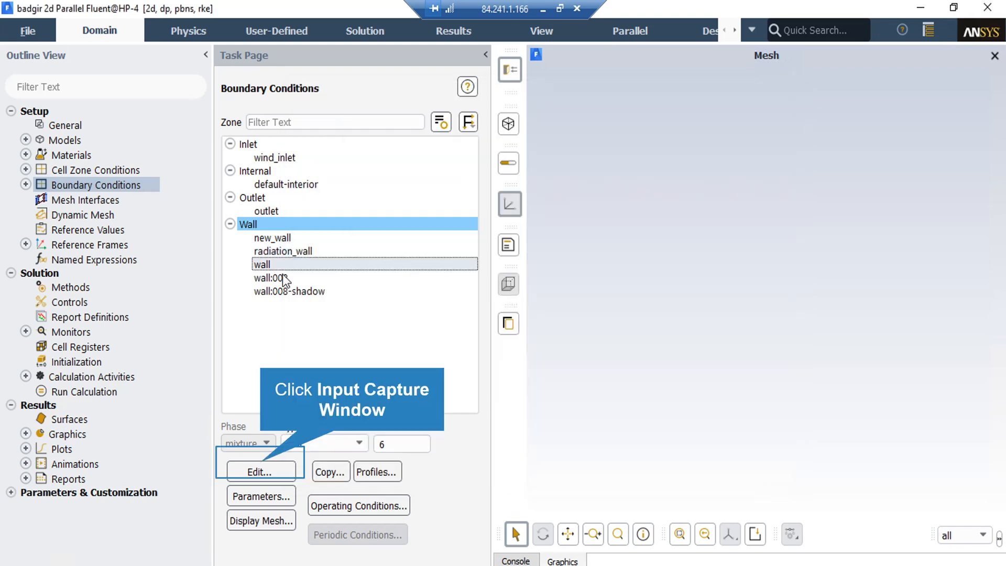
Review the boundary settings of the wall and wall:008 zones
left_click(264, 468)
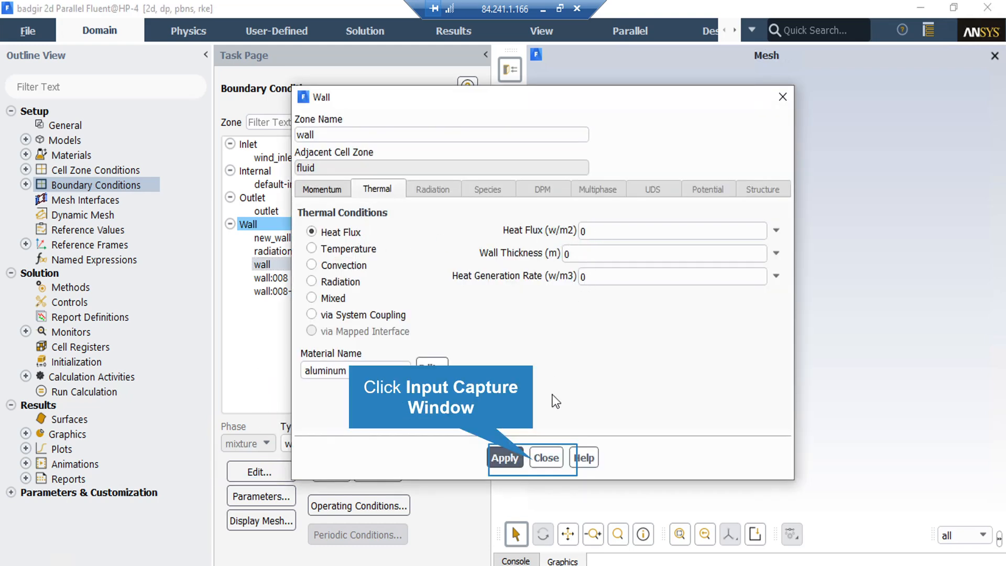
left_click(545, 458)
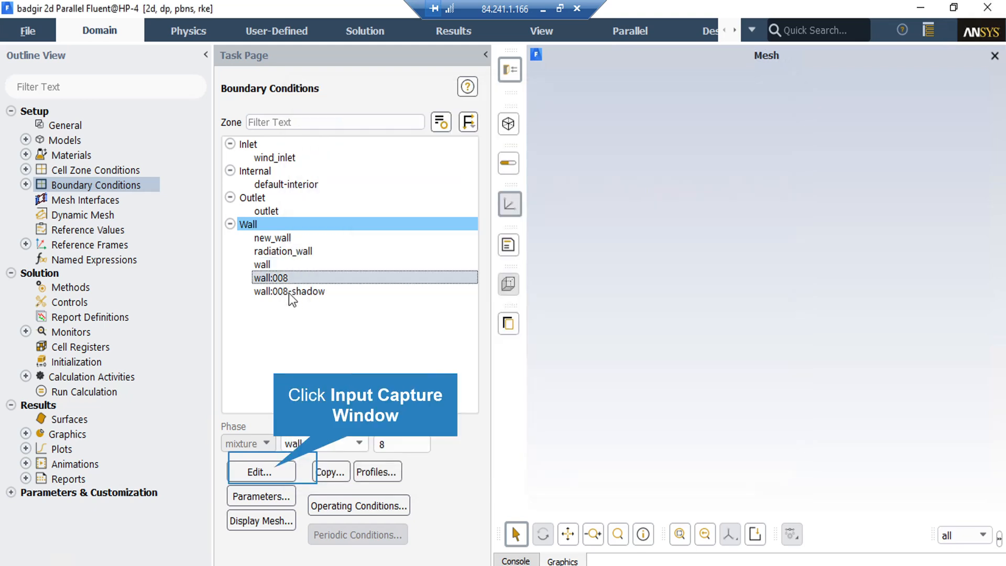
left_click(276, 475)
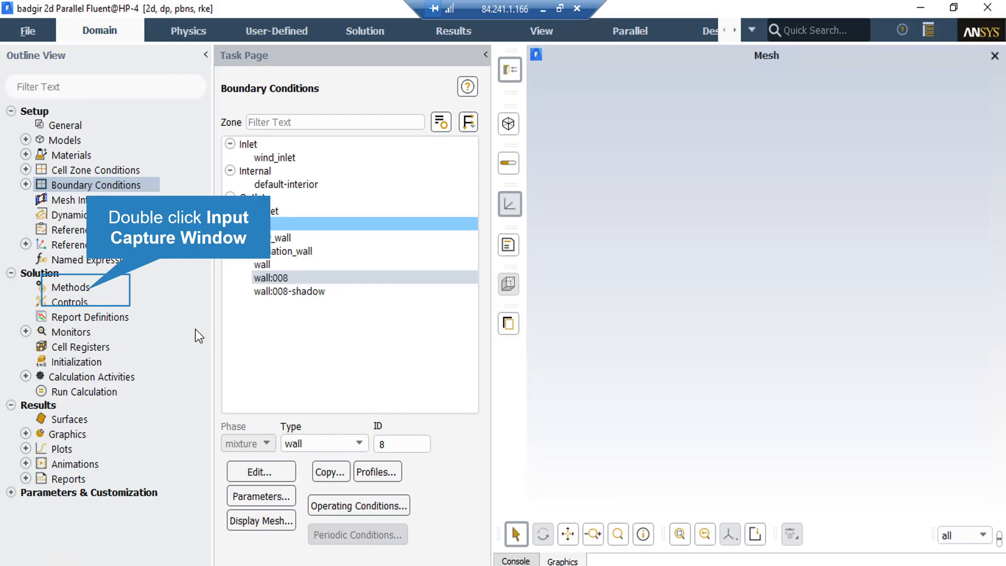
Examine the solution methods and the under-relaxation factors of the solver
double_click(70, 287)
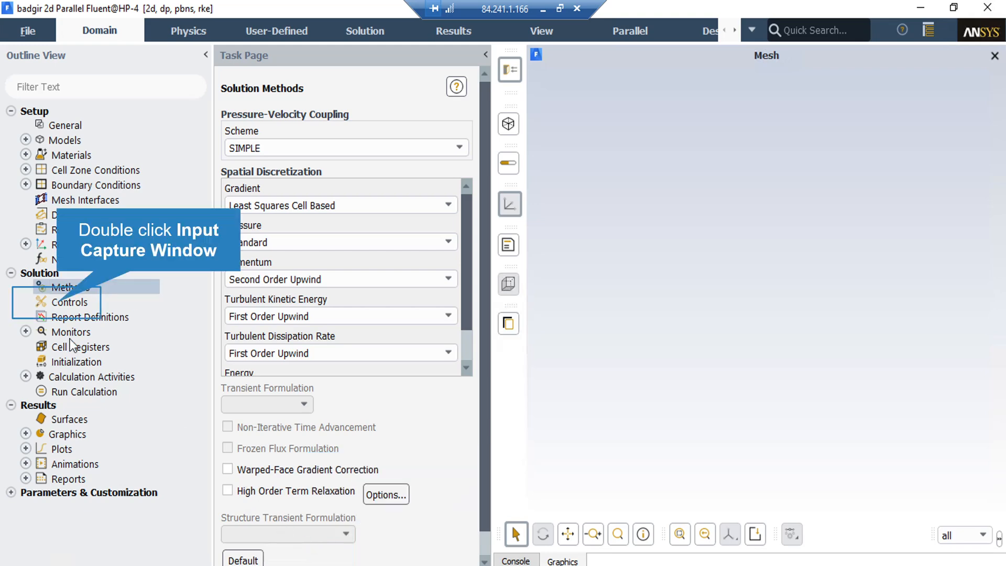
double_click(57, 303)
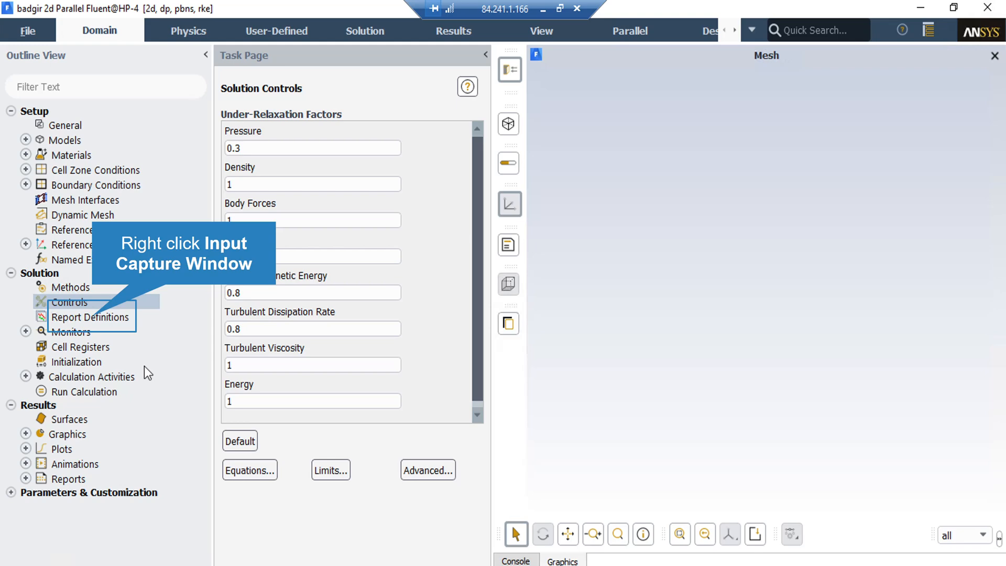
Look through the types available for a new report definition and inspect the solution monitors
right_click(94, 317)
mouse_move(192, 418)
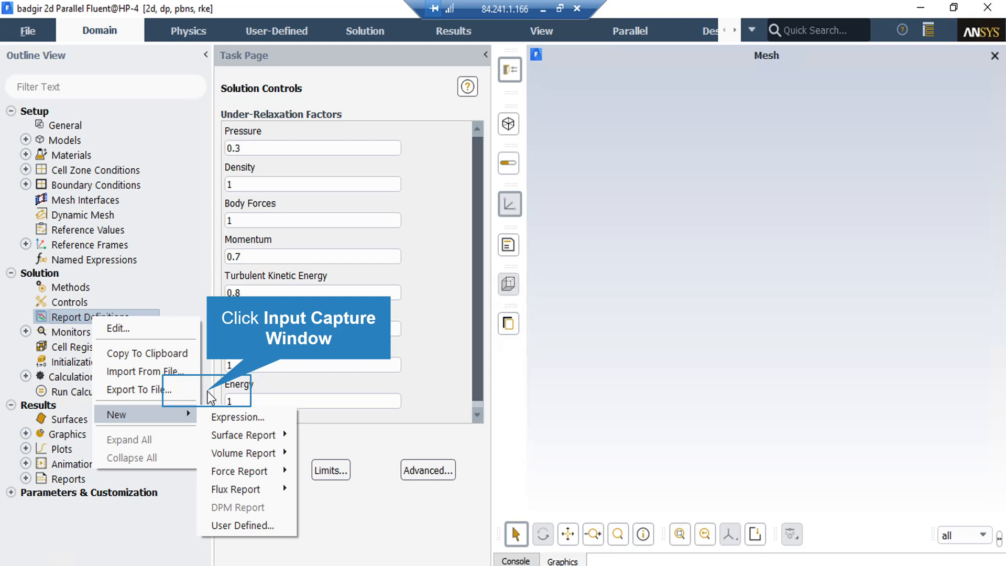
left_click(207, 391)
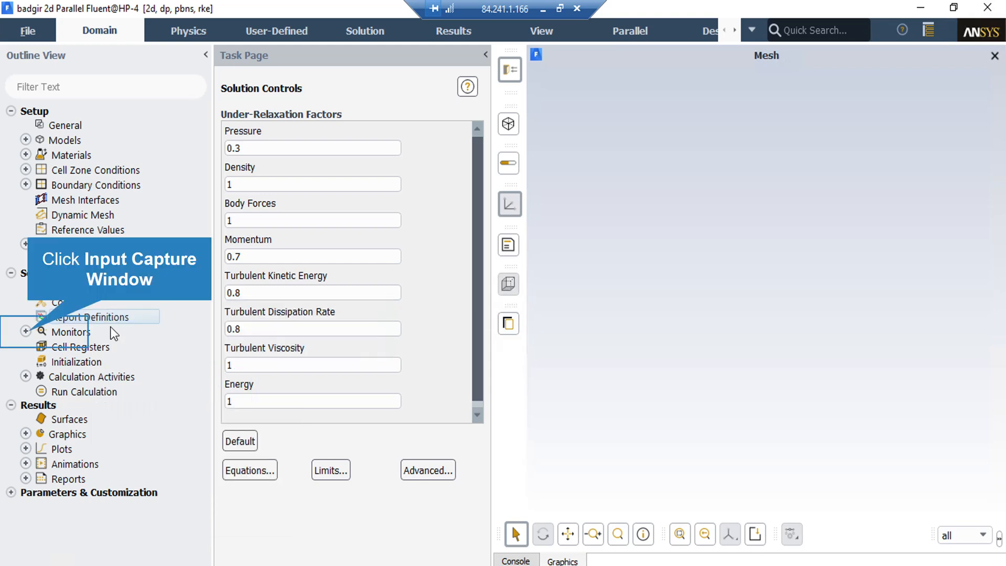
left_click(26, 331)
double_click(60, 350)
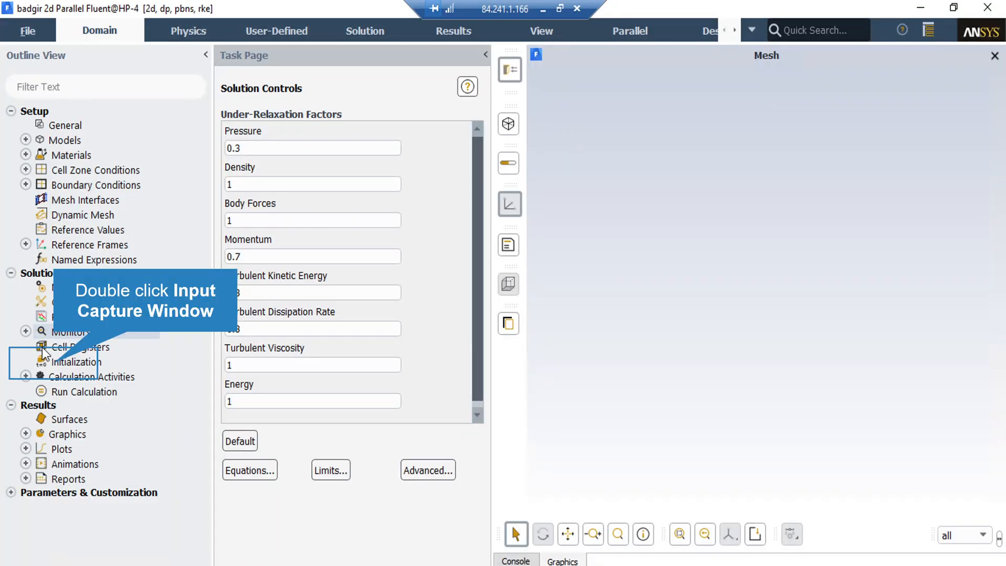
Initialize the solution with Standard Initialization and open the run calculation settings
double_click(76, 362)
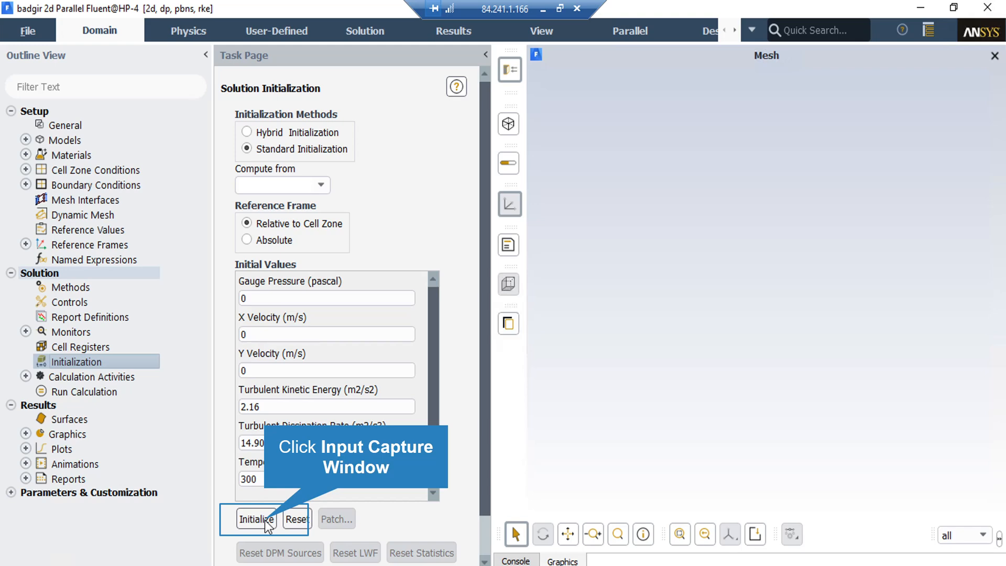
left_click(256, 519)
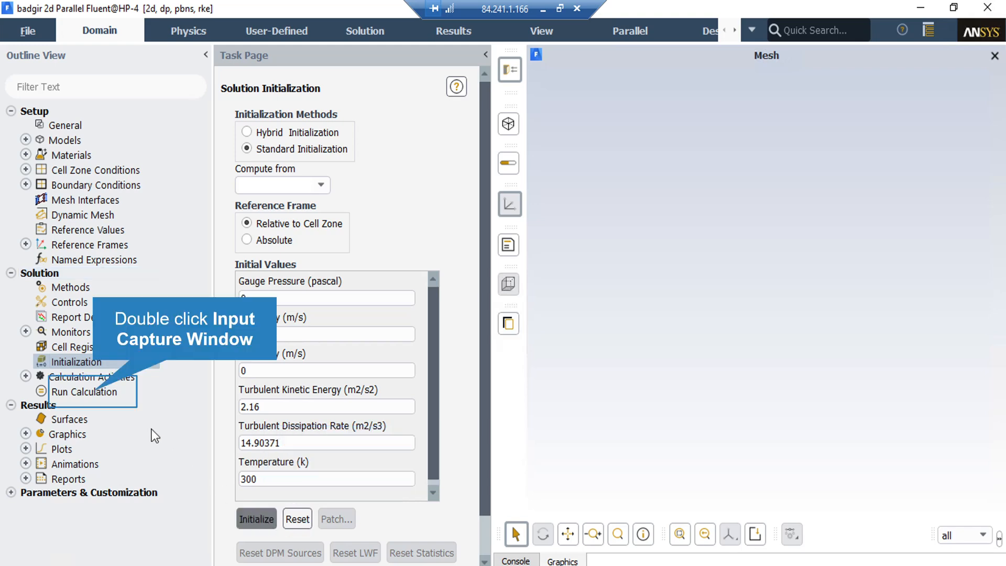
double_click(94, 392)
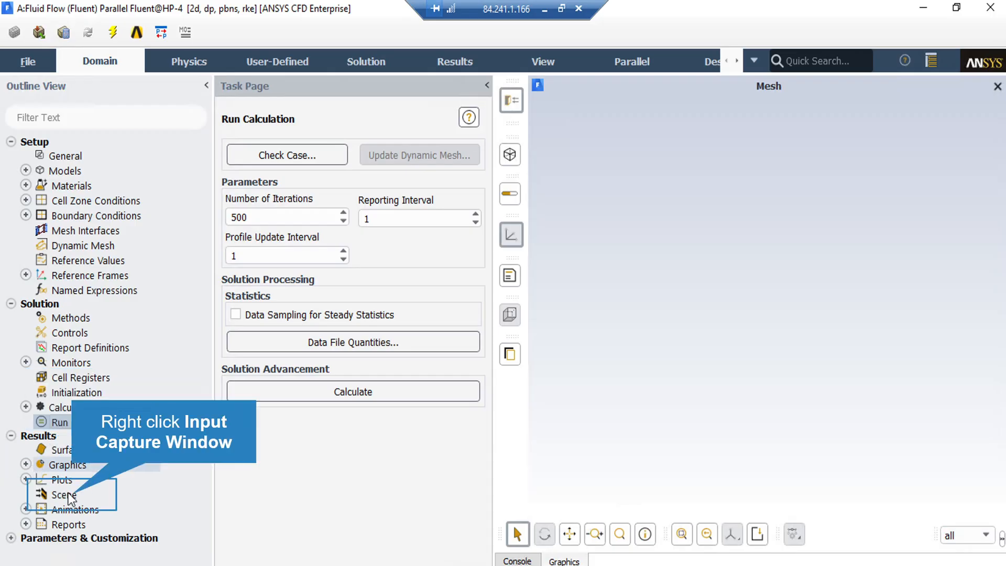
Create and display filled contours of Velocity Magnitude as contour-1 with all surfaces deselected
left_click(76, 495)
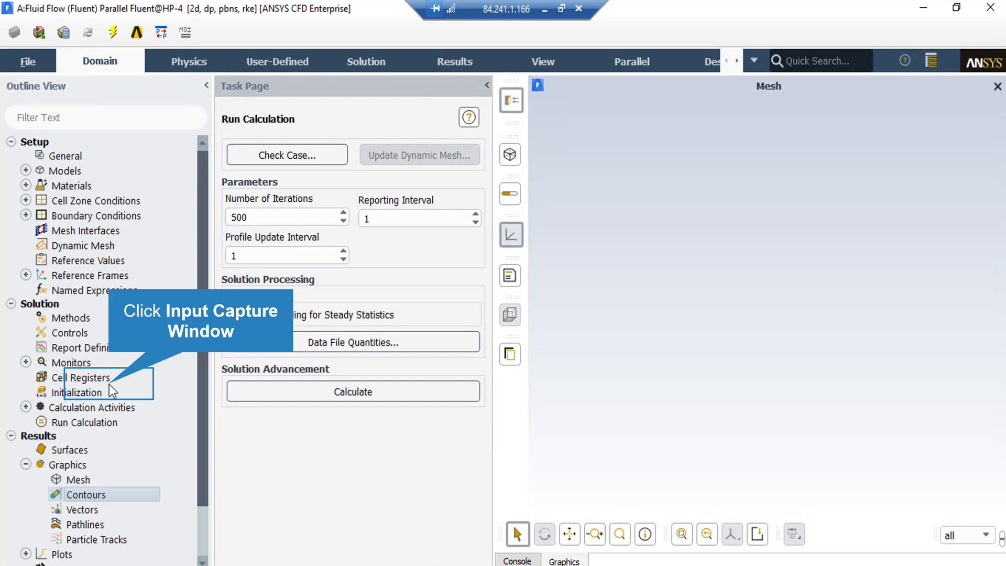
left_click(542, 173)
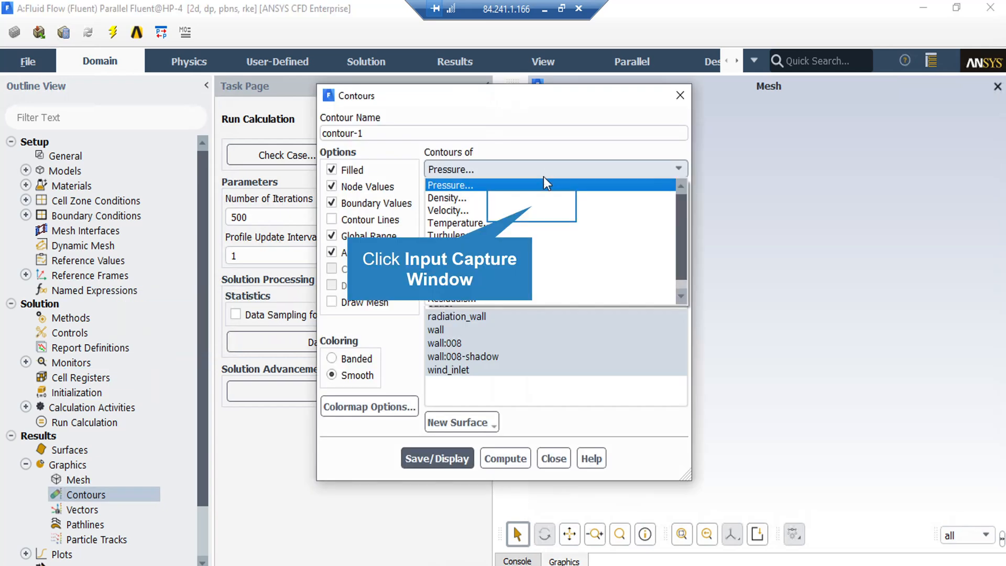
left_click(532, 208)
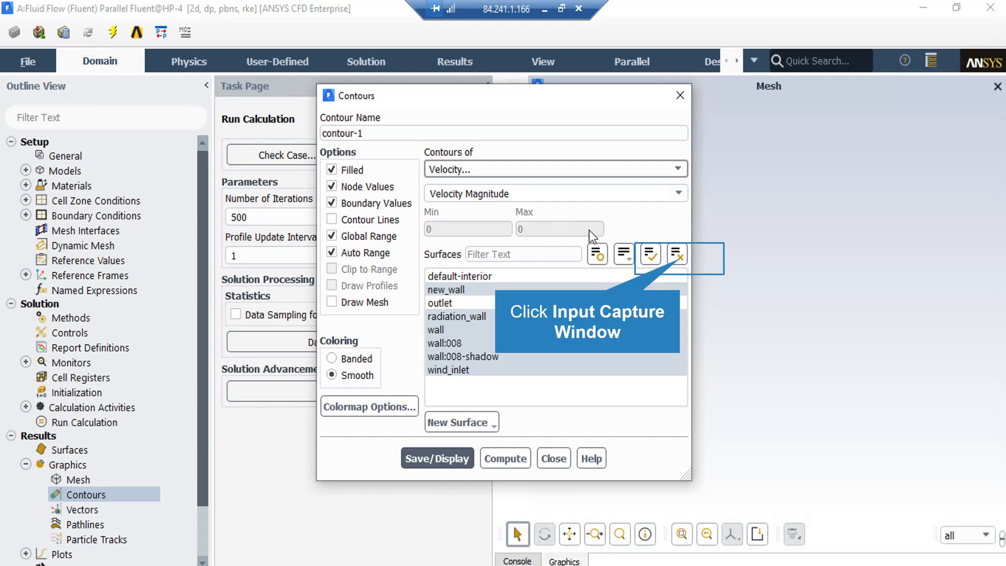
left_click(677, 257)
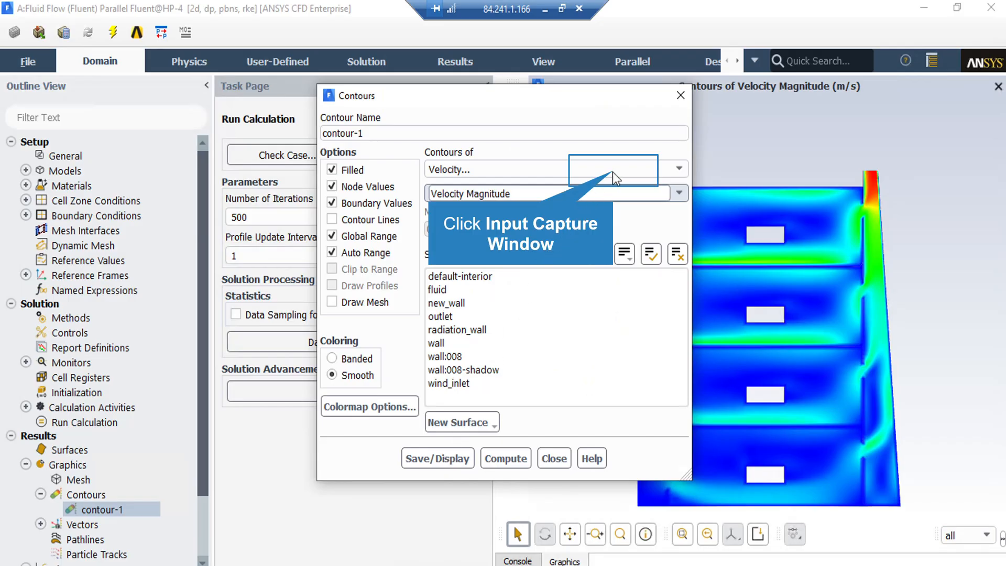
left_click(612, 172)
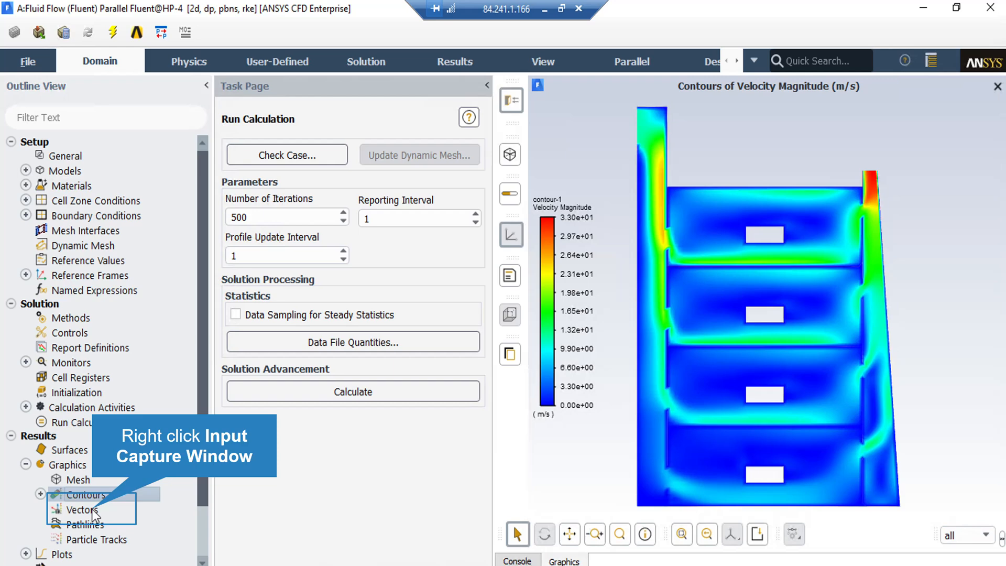
Set up a new velocity vector plot vector-1 coloured by Velocity Magnitude, with the surface selection cleared
right_click(93, 517)
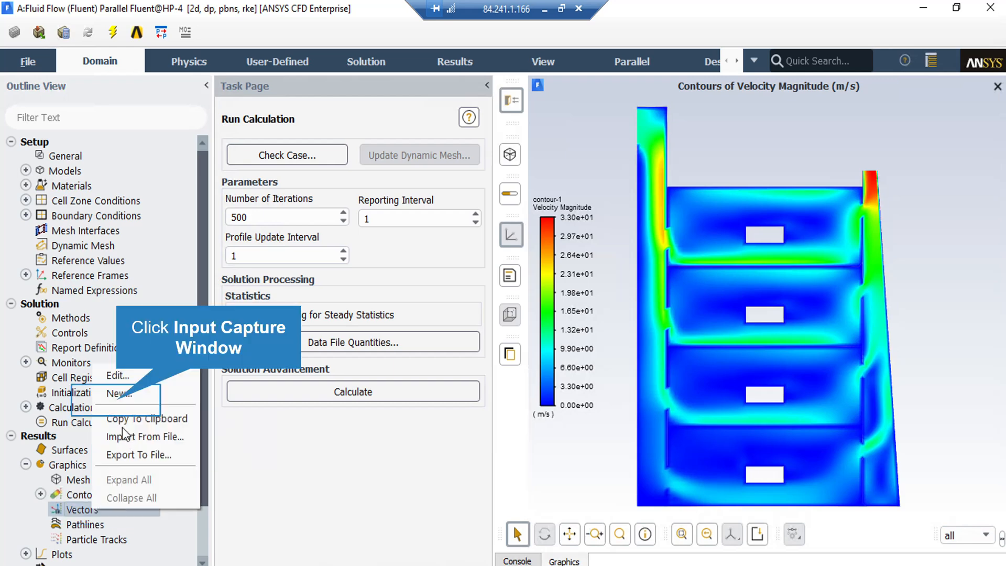
left_click(120, 407)
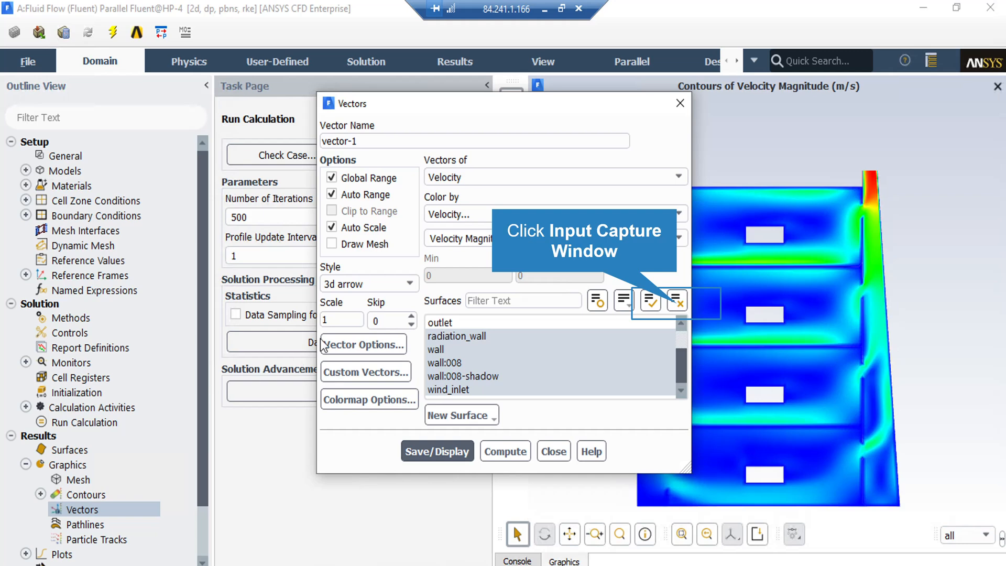
left_click(678, 302)
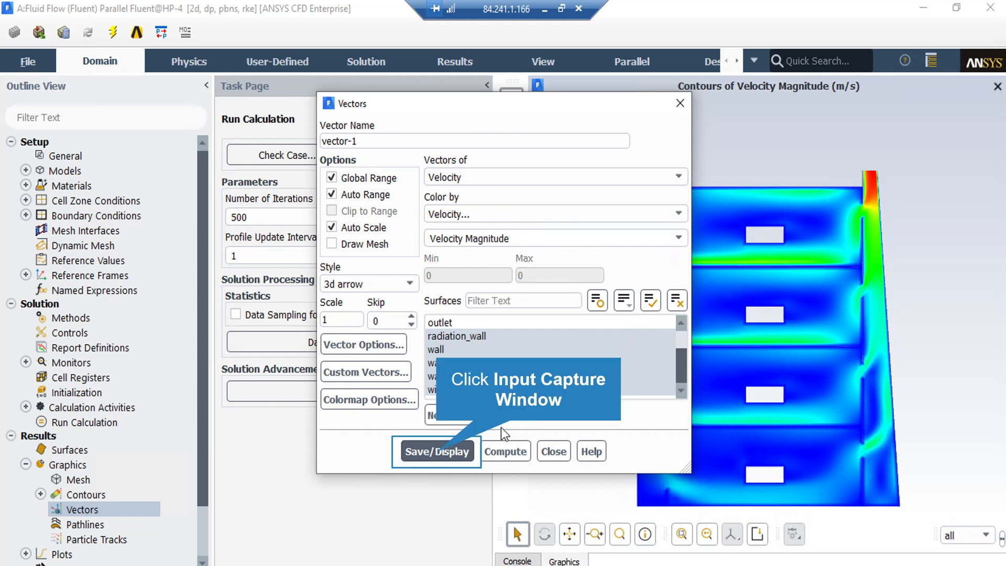